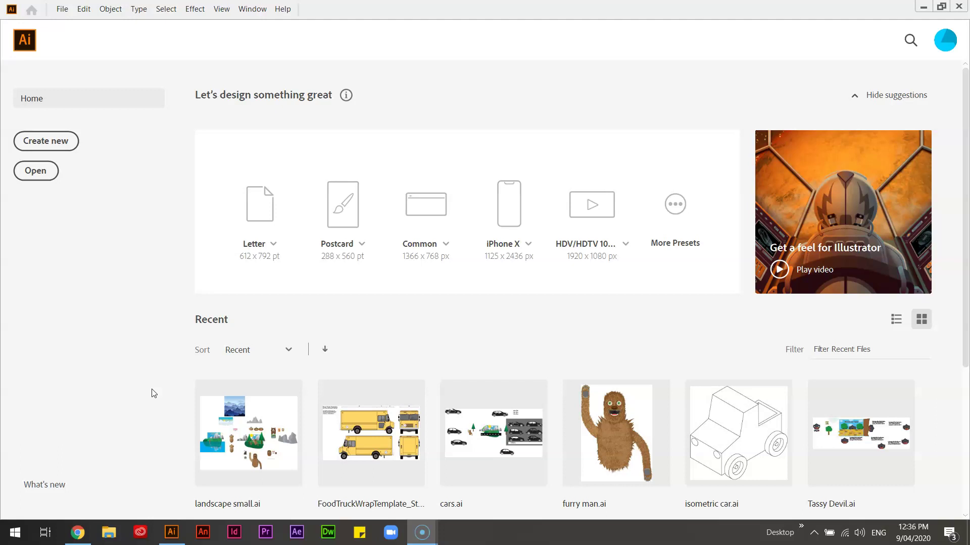
# Step: Switch to Chrome and examine the vector graphics image results for comparisons of vector and bitmap artwork
pyautogui.hotkey('alt', 'Tab')
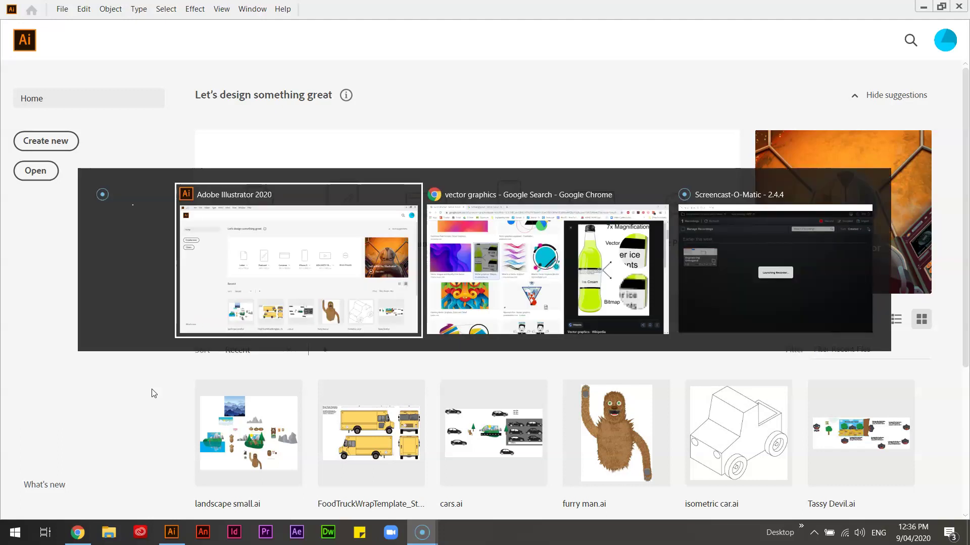
pyautogui.hotkey('alt', 'Tab')
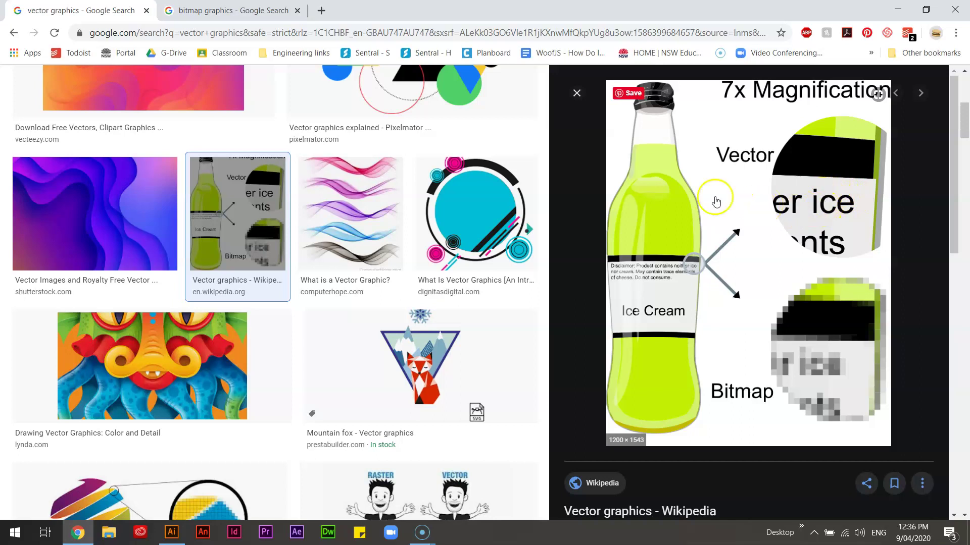
pyautogui.scroll(6, 368, 199)
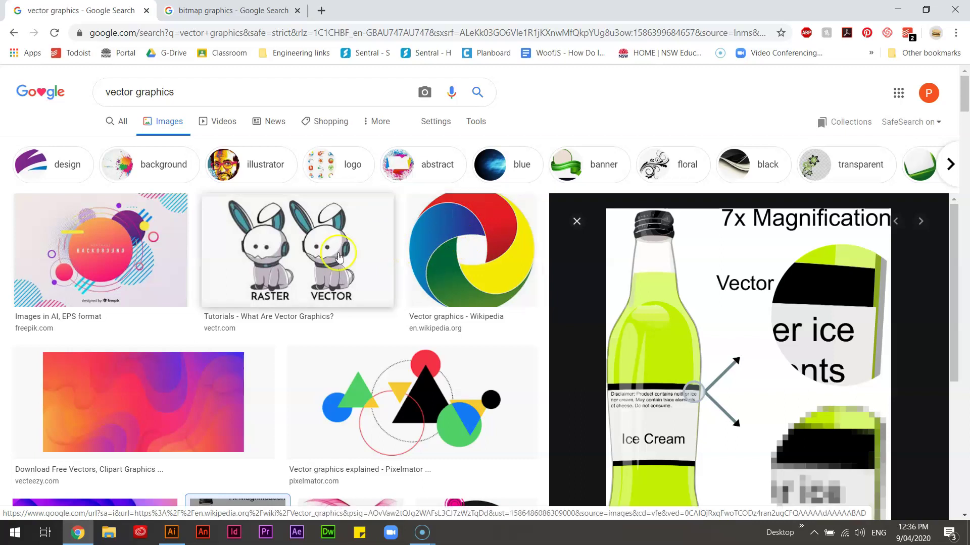
pyautogui.scroll(-15, 425, 263)
pyautogui.scroll(5, 419, 260)
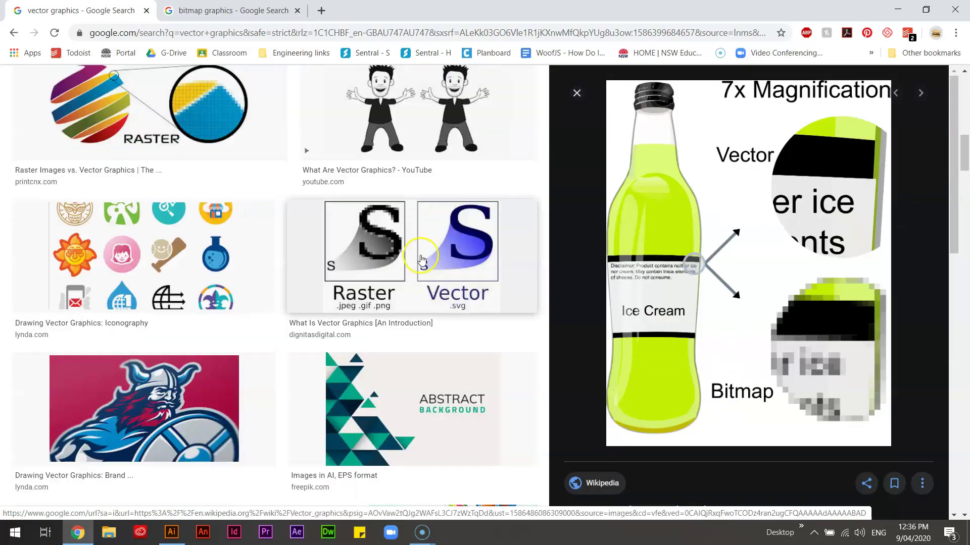
pyautogui.scroll(-15, 341, 249)
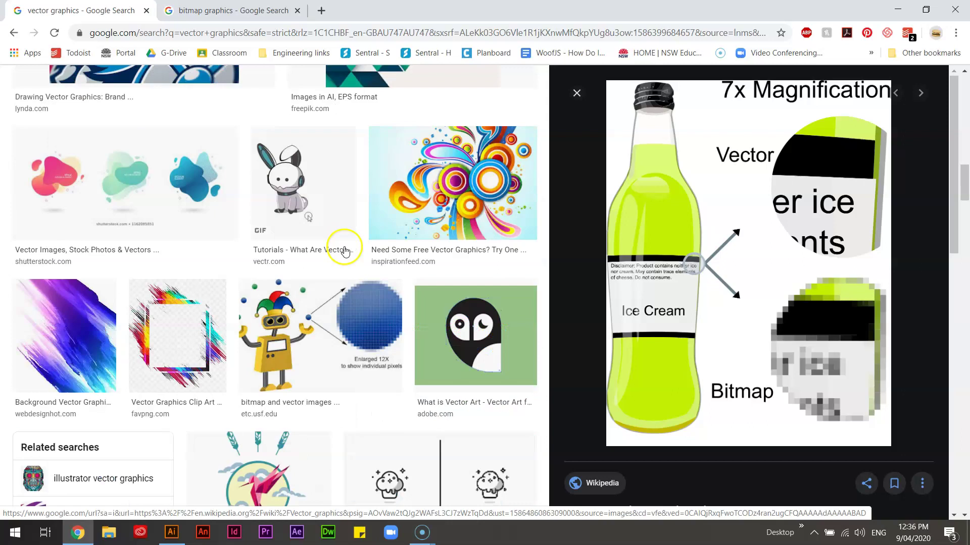
pyautogui.scroll(-7, 342, 246)
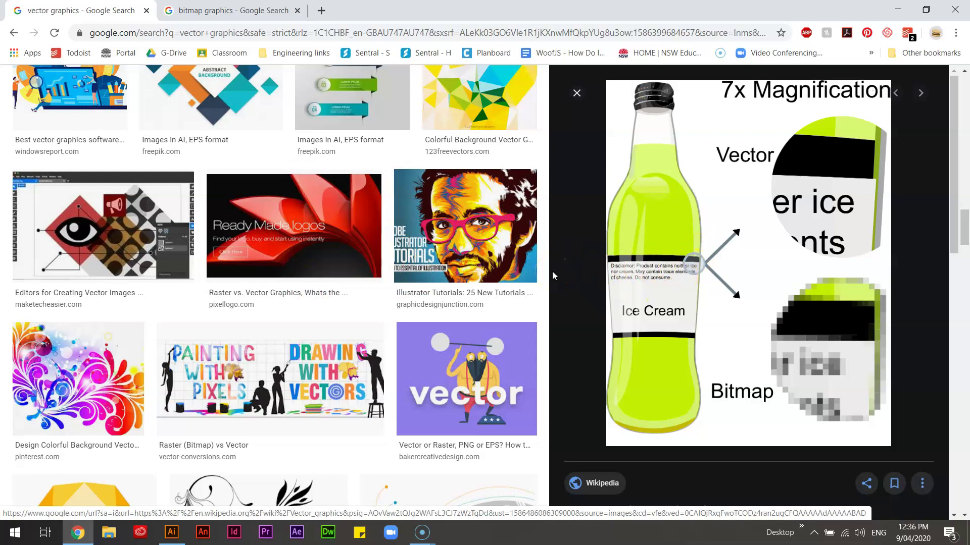
pyautogui.click(699, 282)
# Step: Switch back to Illustrator and start a new print document from the A4 preset, naming it Test
pyautogui.hotkey('alt', 'Tab')
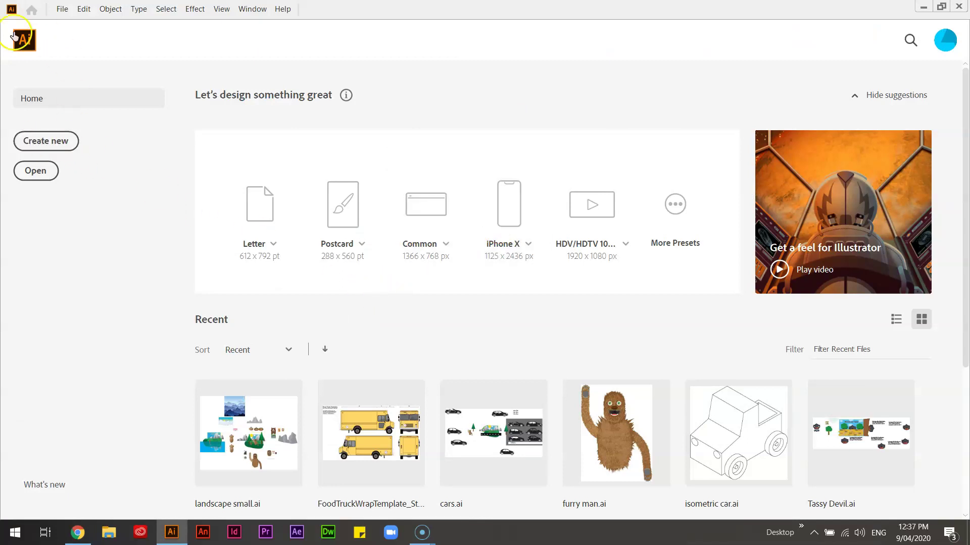
pyautogui.hotkey('ctrl', 'n')
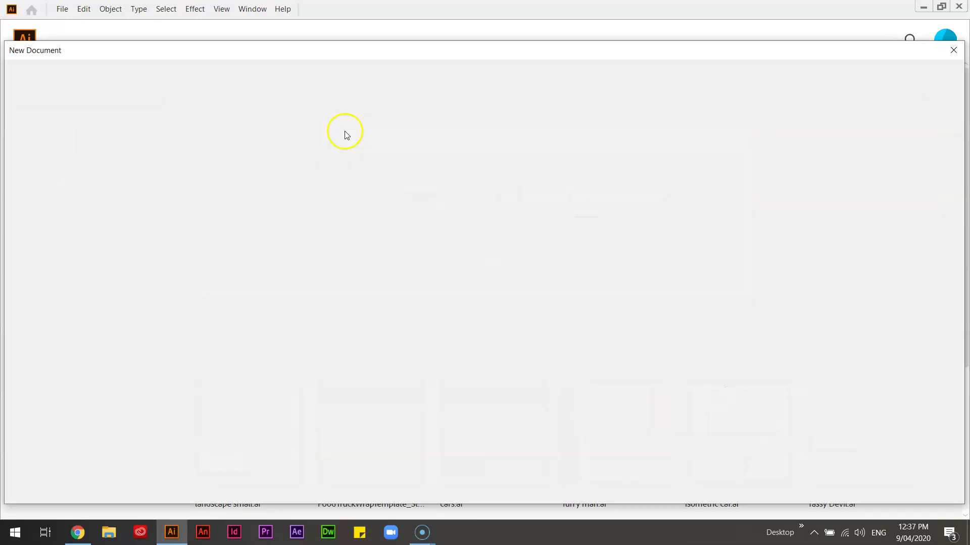
pyautogui.click(541, 82)
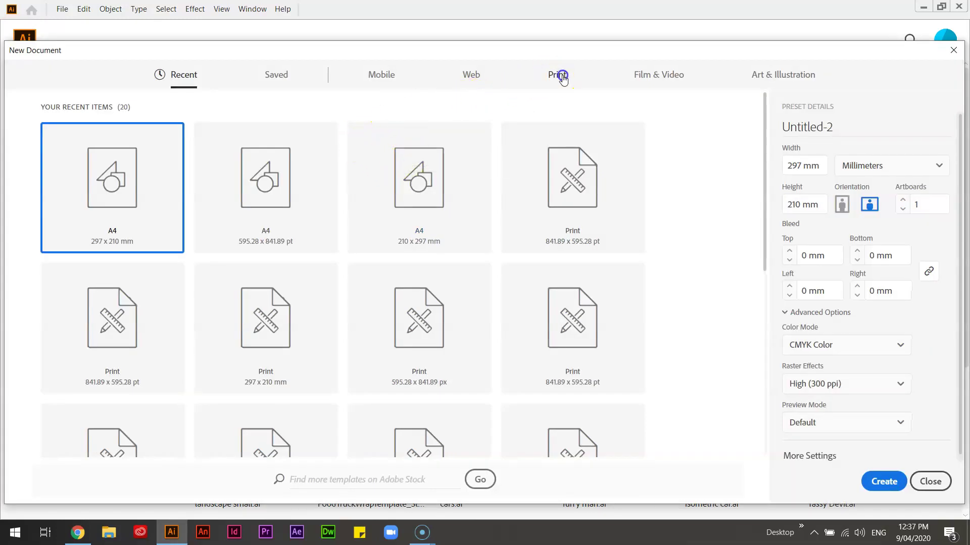
pyautogui.click(265, 164)
pyautogui.click(390, 239)
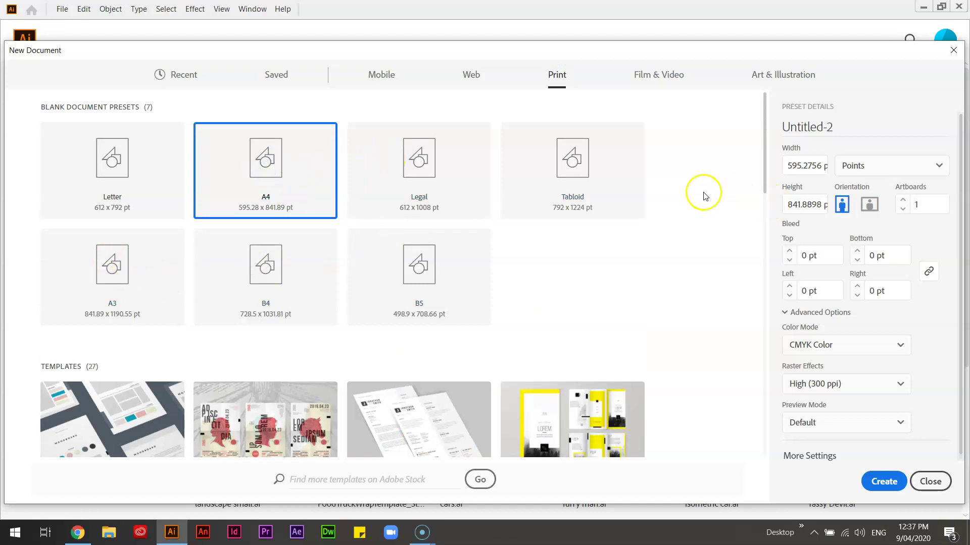
pyautogui.click(847, 126)
pyautogui.write('Test')
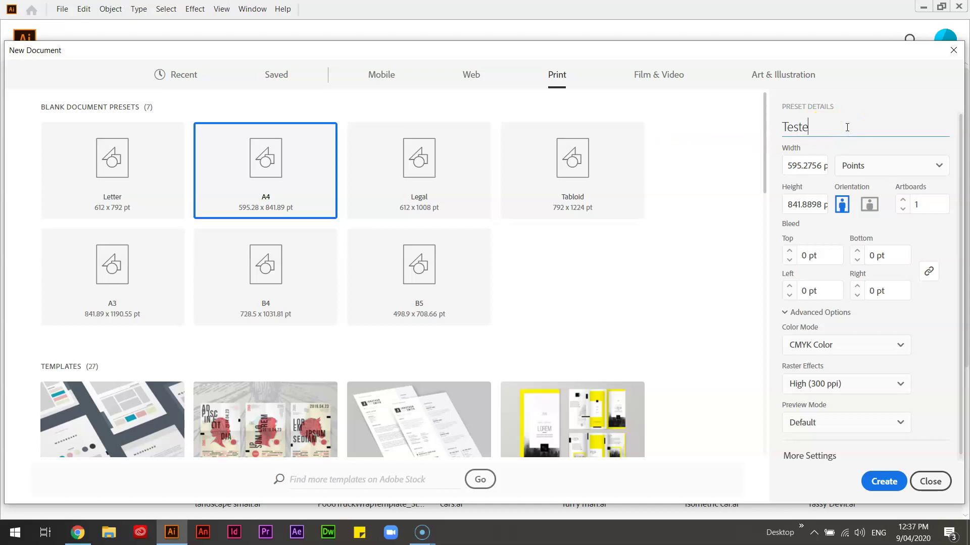
# Step: Set the new document to landscape orientation with millimeters as its unit
pyautogui.click(868, 205)
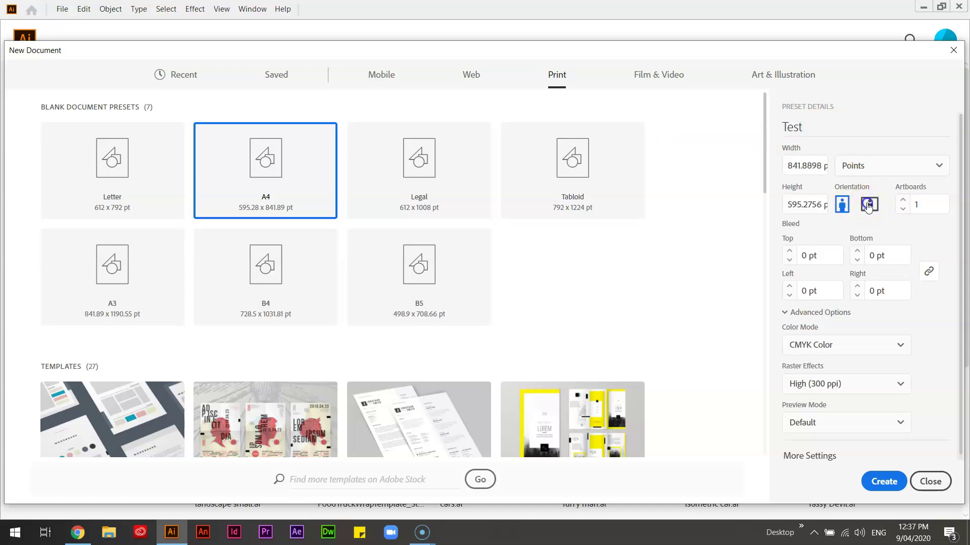
pyautogui.click(841, 205)
pyautogui.click(869, 204)
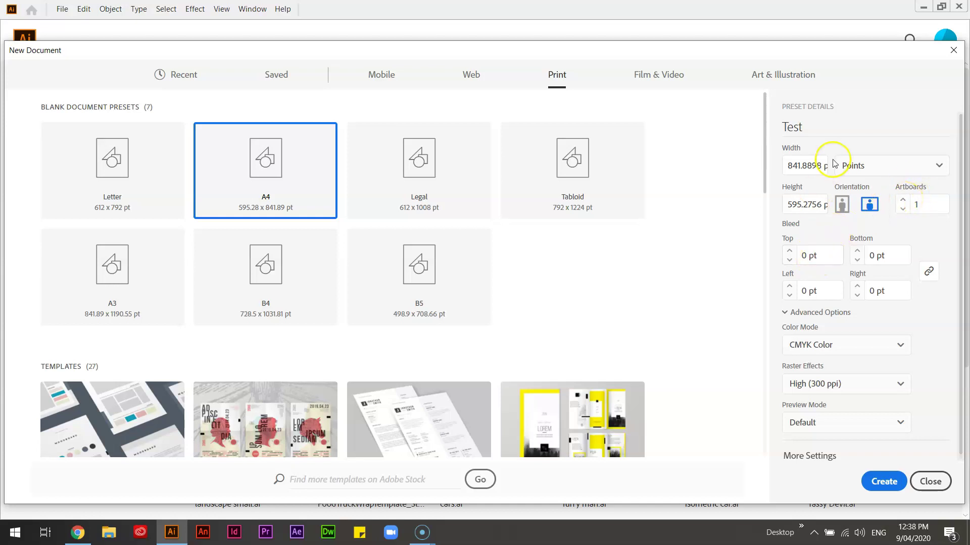
pyautogui.click(870, 164)
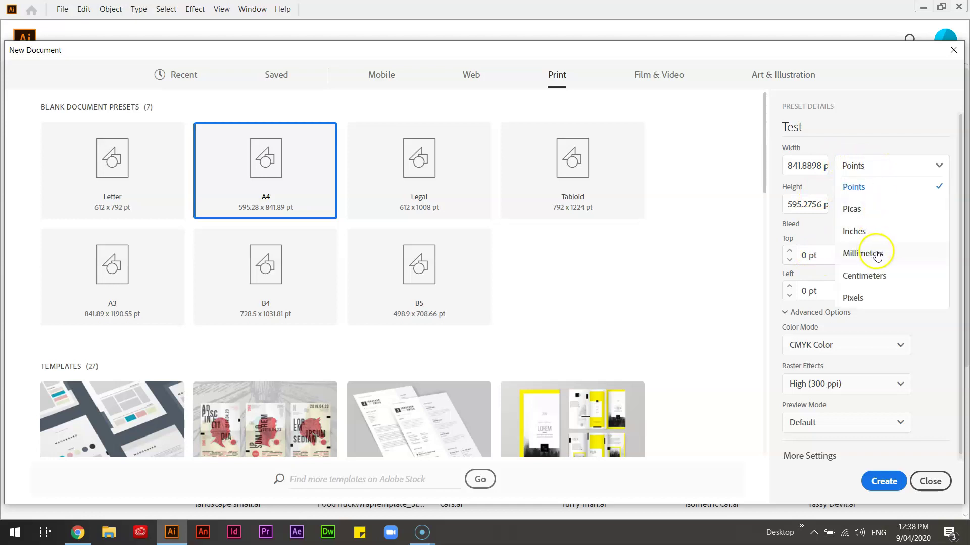
pyautogui.click(874, 254)
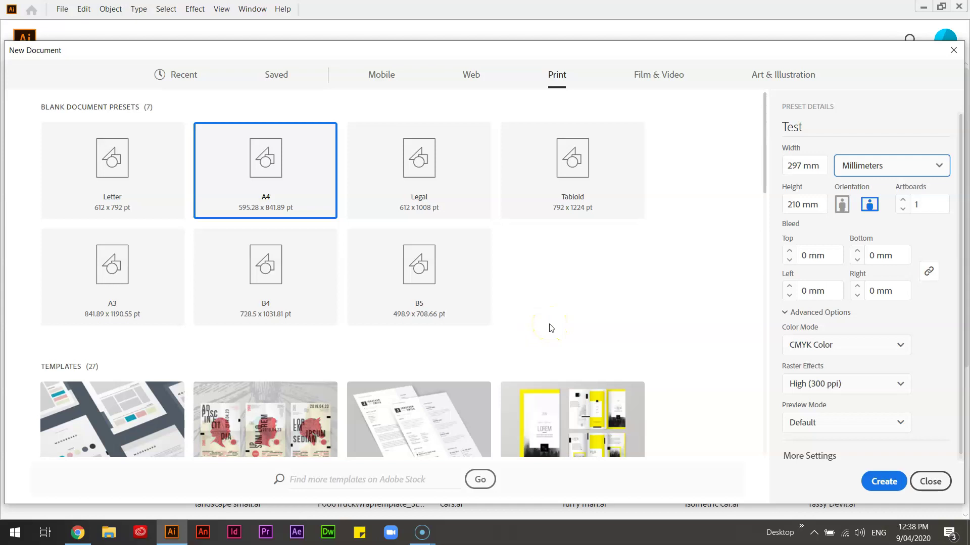
# Step: Set the new document's bleed to 3 mm on all four sides
pyautogui.doubleClick(796, 257)
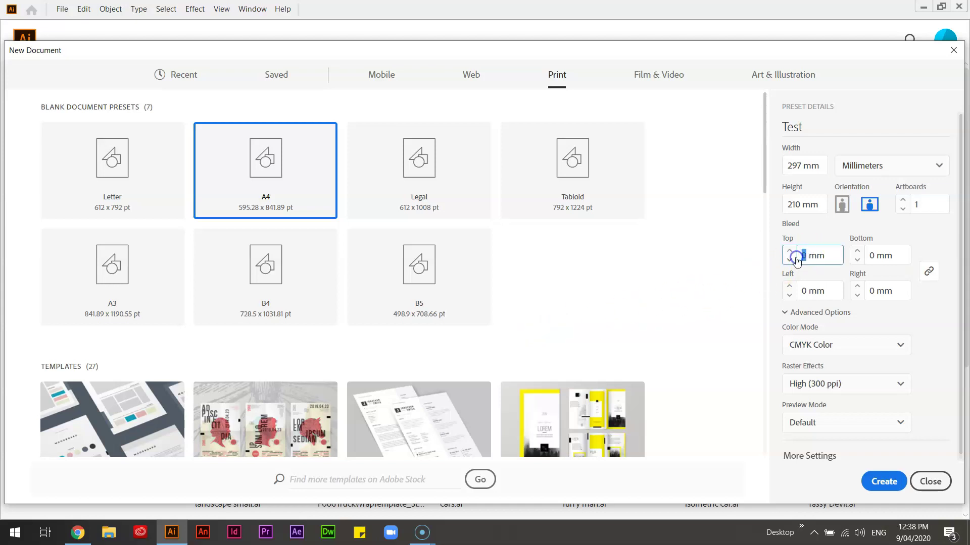
pyautogui.write('3')
pyautogui.click(814, 240)
pyautogui.click(754, 320)
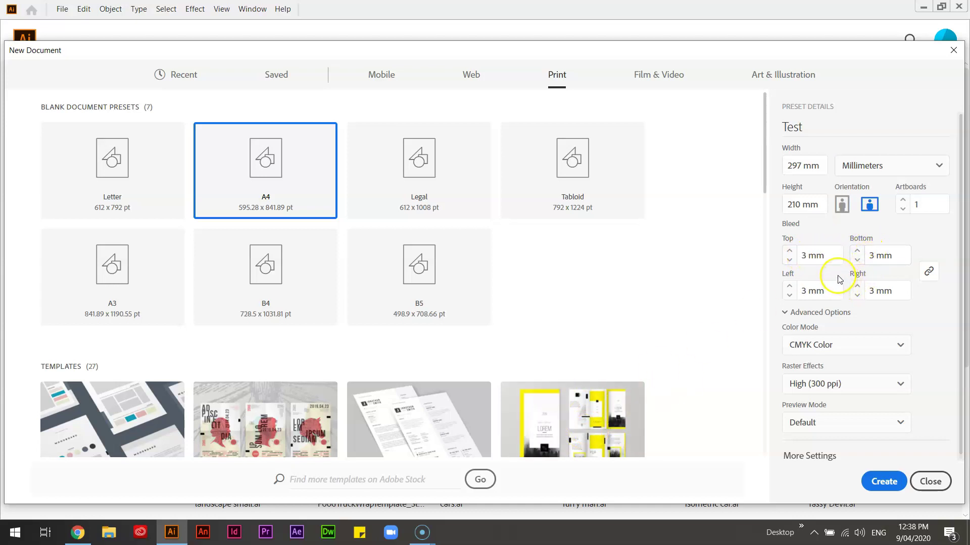
# Step: Reset the new document's bleed to 0 mm on all four sides
pyautogui.click(802, 254)
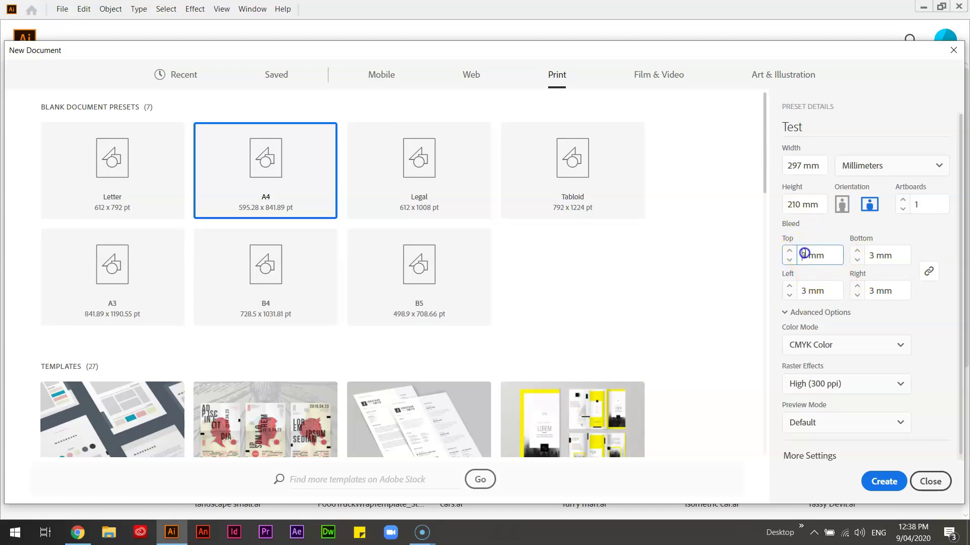
pyautogui.moveTo(805, 253); pyautogui.dragTo(811, 279)
pyautogui.write('0')
pyautogui.click(923, 312)
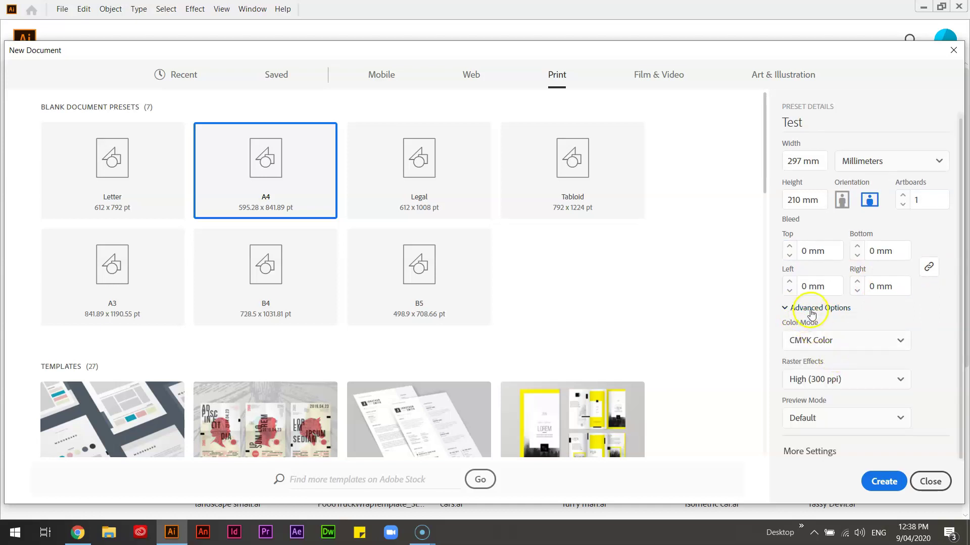
# Step: Review the color mode choices, keep CMYK Color, and create the document
pyautogui.click(834, 342)
pyautogui.click(838, 363)
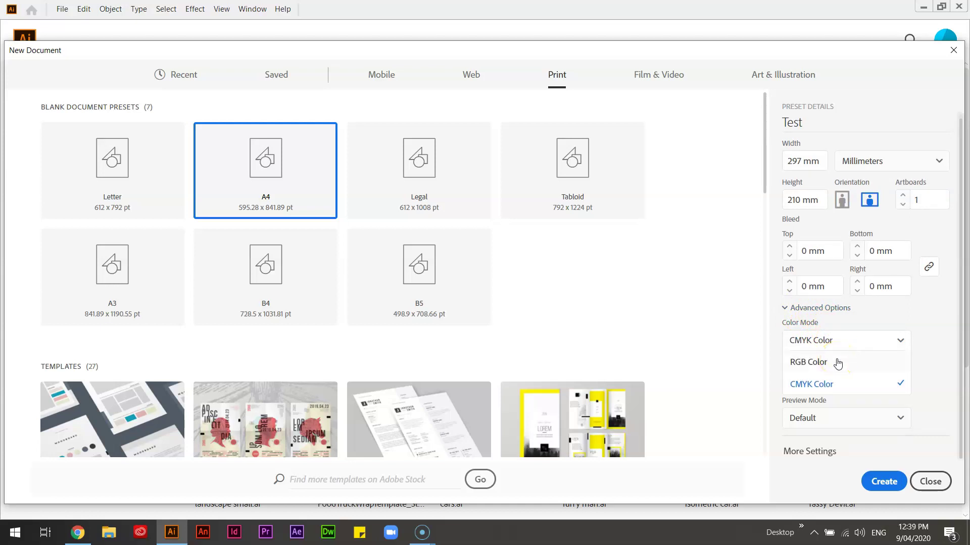
pyautogui.click(790, 369)
pyautogui.click(885, 483)
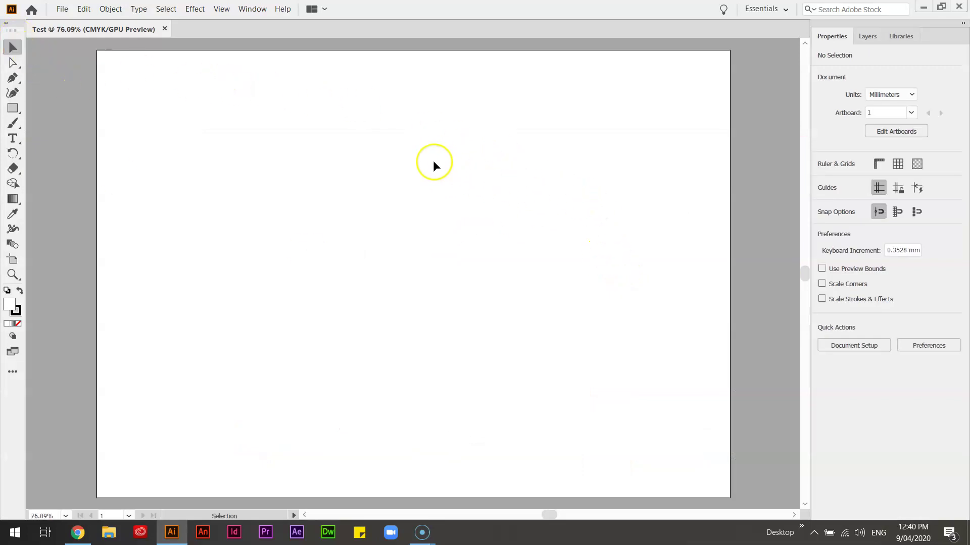
# Step: Look through the available workspaces and the document's layers, libraries and properties
pyautogui.click(774, 9)
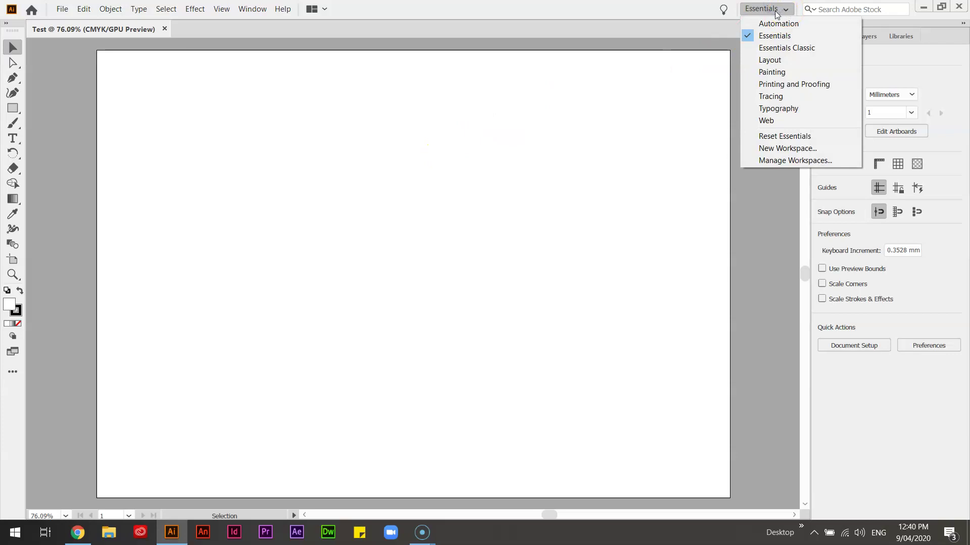
pyautogui.click(196, 168)
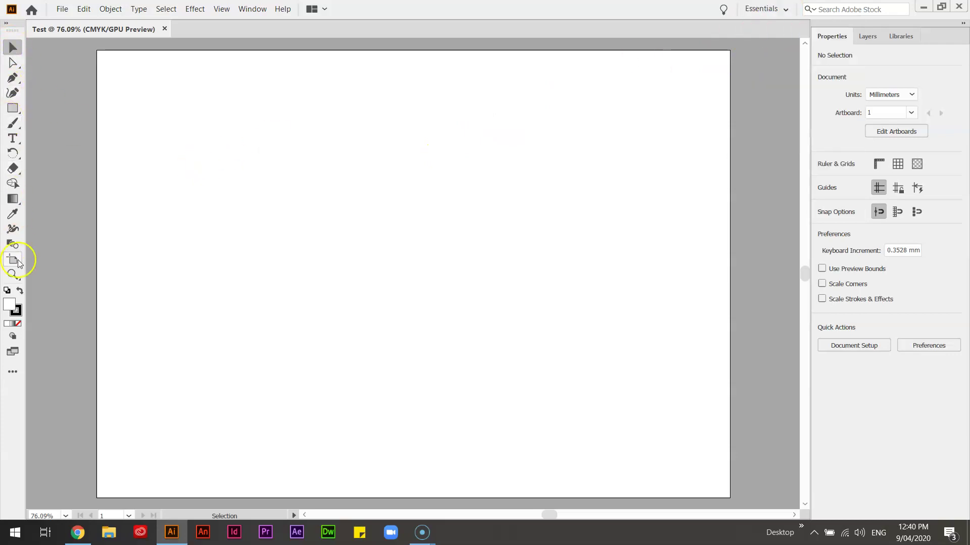
pyautogui.click(868, 37)
pyautogui.click(899, 36)
pyautogui.click(864, 37)
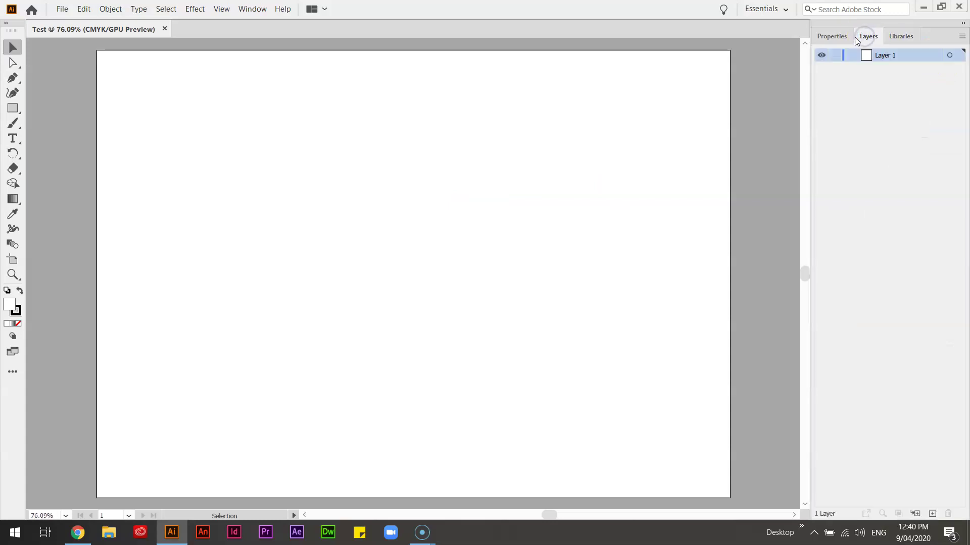
pyautogui.click(900, 35)
pyautogui.click(865, 37)
pyautogui.click(832, 36)
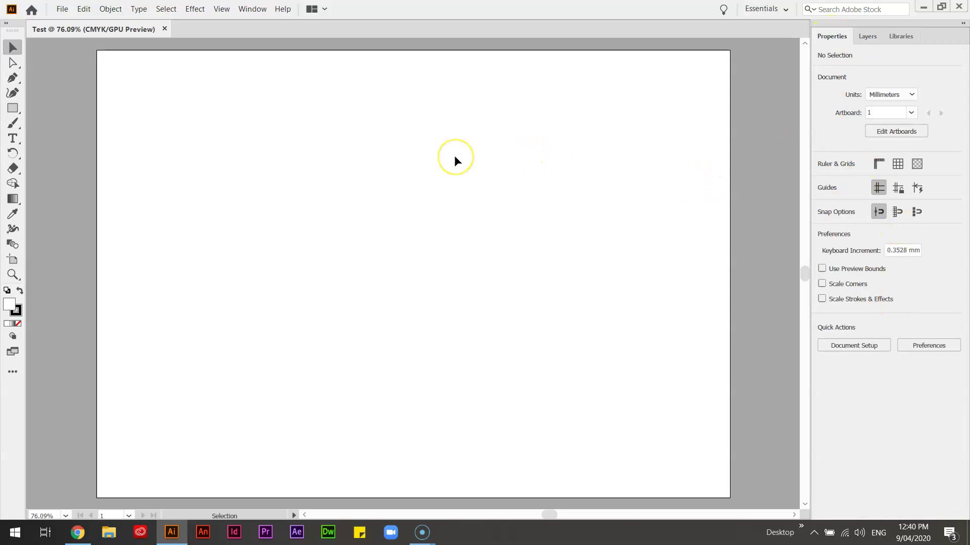
# Step: Examine the artboard against the full extent of the canvas at about 3% zoom
pyautogui.press('a')
pyautogui.hotkey('ctrl', '-')
pyautogui.hotkey('ctrl', '-')
pyautogui.hotkey('ctrl', '-')
pyautogui.hotkey('ctrl', '-')
pyautogui.hotkey('ctrl', '-')
pyautogui.hotkey('ctrl', '-')
pyautogui.hotkey('ctrl', '-')
pyautogui.hotkey('ctrl', '-')
pyautogui.hotkey('ctrl', '-')
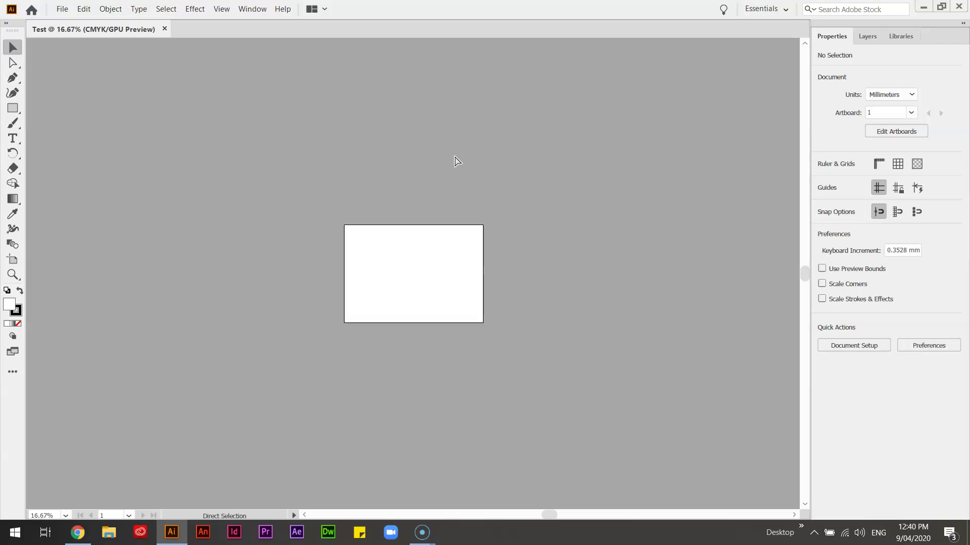
pyautogui.hotkey('ctrl', '+')
pyautogui.hotkey('ctrl', '+')
pyautogui.hotkey('ctrl', '+')
pyautogui.hotkey('ctrl', '-')
pyautogui.hotkey('ctrl', '-')
pyautogui.hotkey('ctrl', '-')
pyautogui.hotkey('ctrl', '-')
pyautogui.hotkey('ctrl', '-')
pyautogui.press('v')
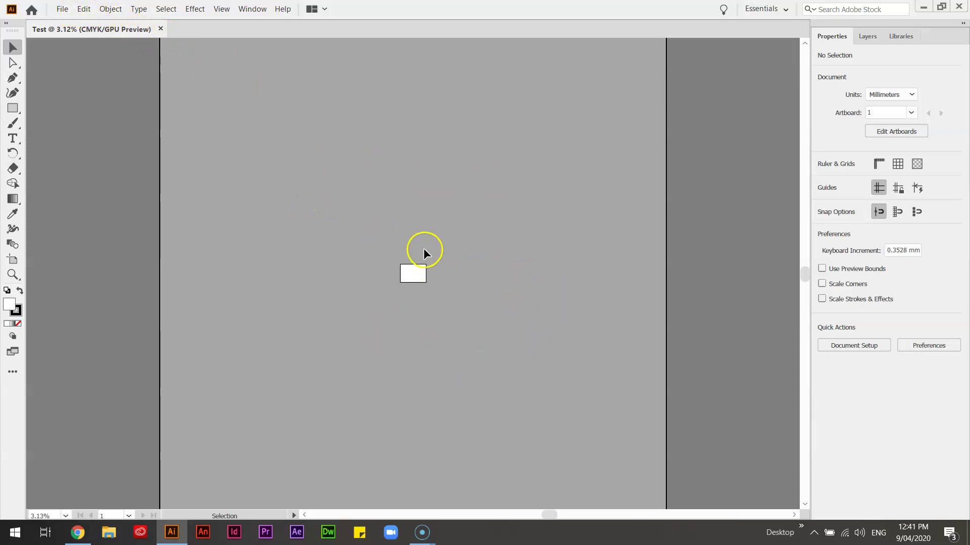
# Step: Open the User Interface preferences and try each brightness level from darkest to lightest
pyautogui.click(84, 9)
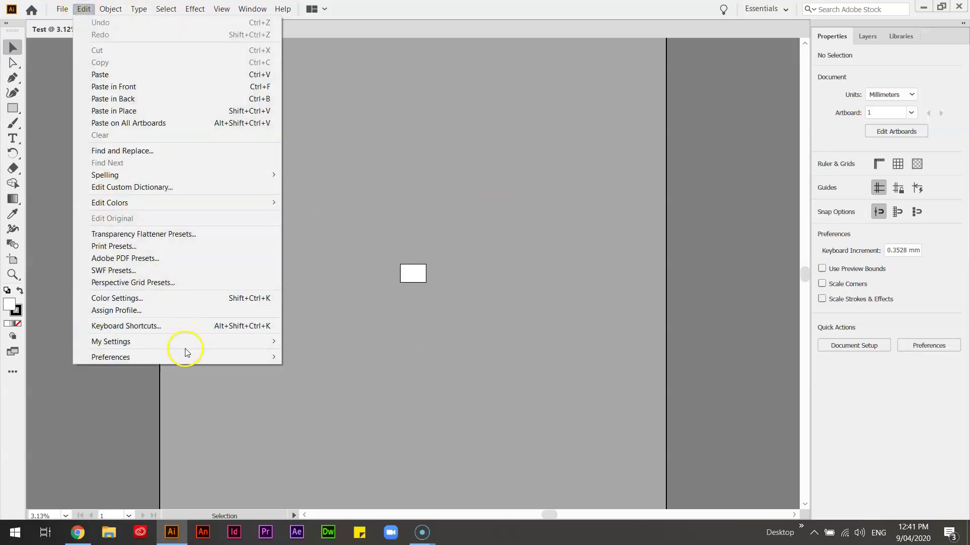
pyautogui.moveTo(186, 356)
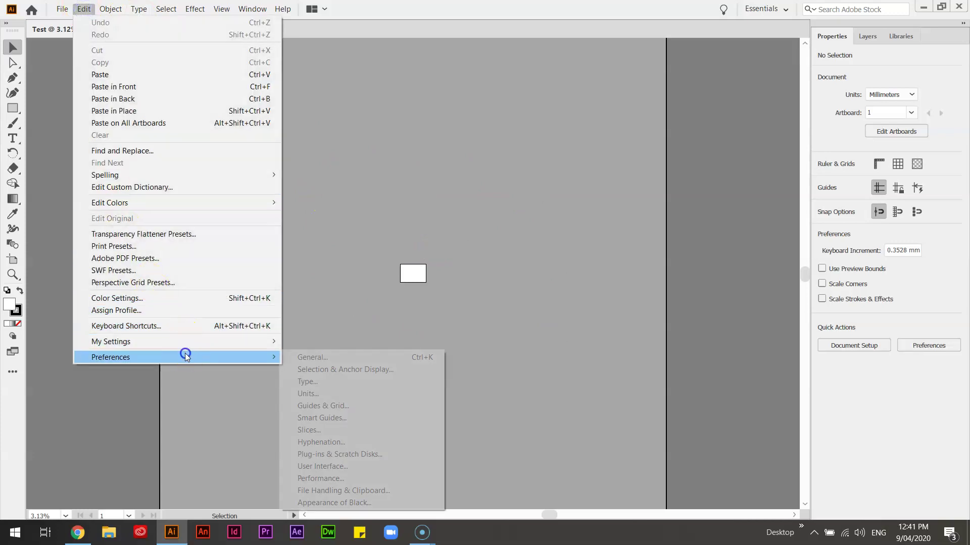
pyautogui.click(344, 467)
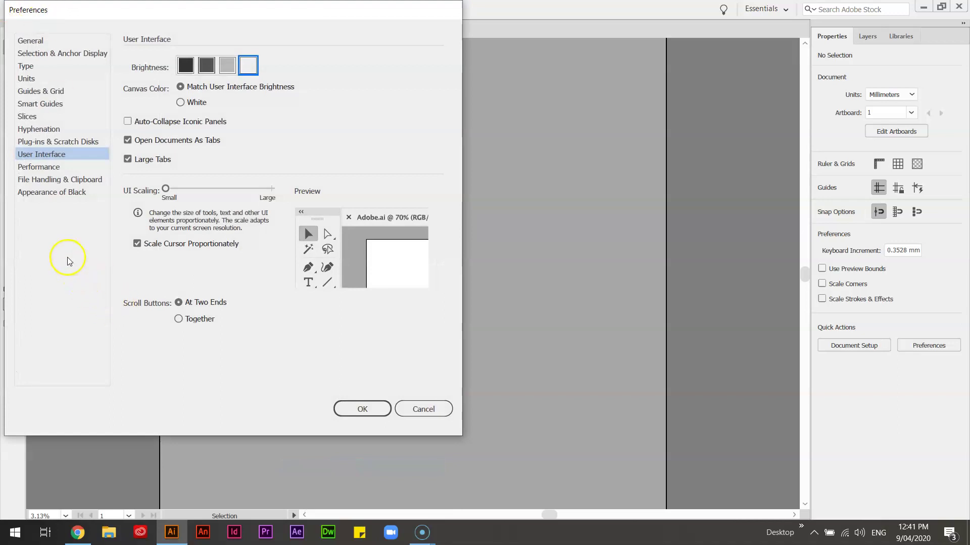
pyautogui.click(195, 70)
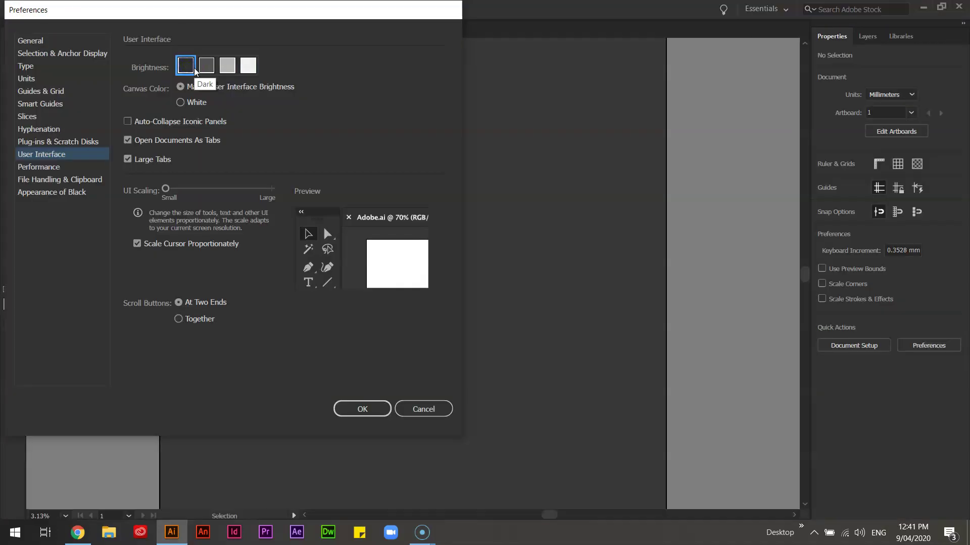
pyautogui.click(207, 66)
pyautogui.click(227, 66)
pyautogui.click(248, 66)
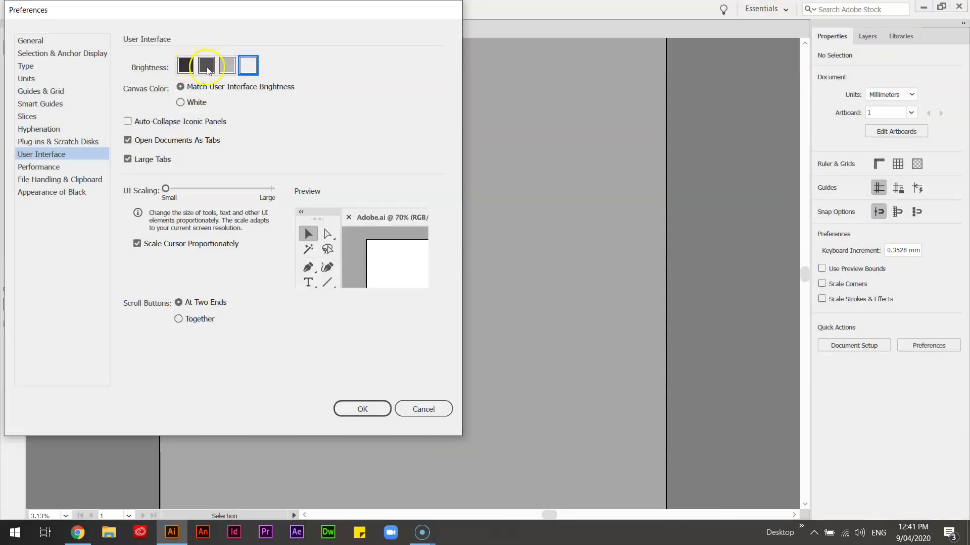
# Step: Try a white canvas color and dark brightness, restoring the matching canvas color and lightest brightness before accepting the preferences
pyautogui.click(183, 102)
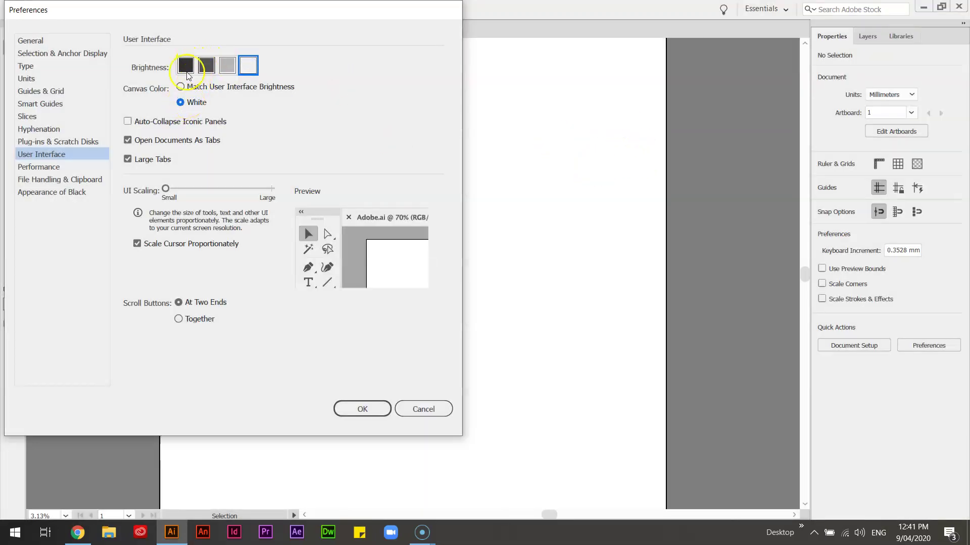
pyautogui.click(188, 87)
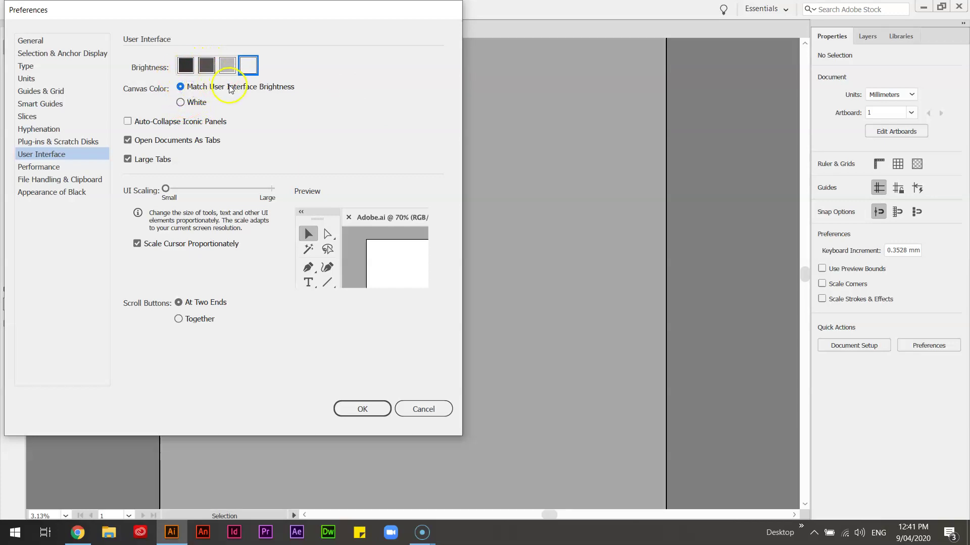
pyautogui.click(186, 65)
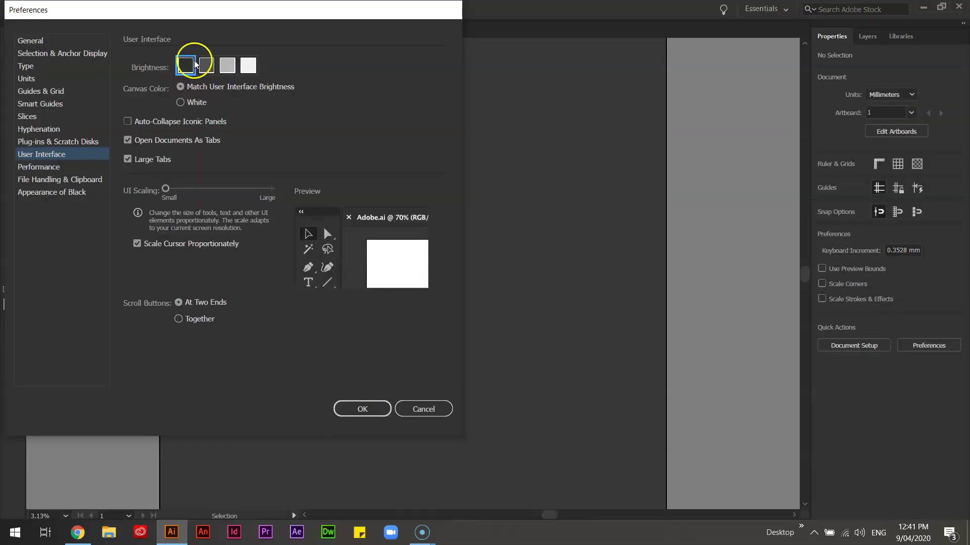
pyautogui.click(249, 69)
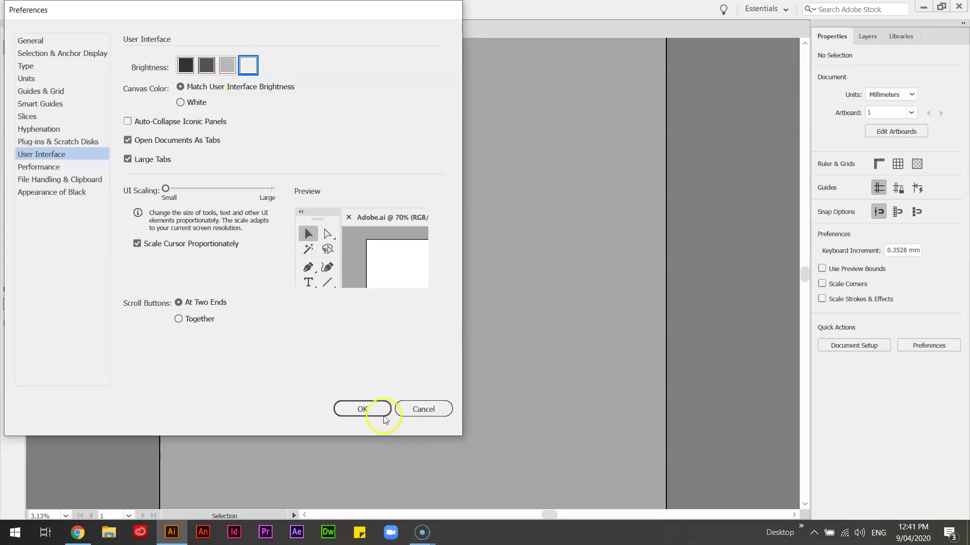
pyautogui.click(367, 408)
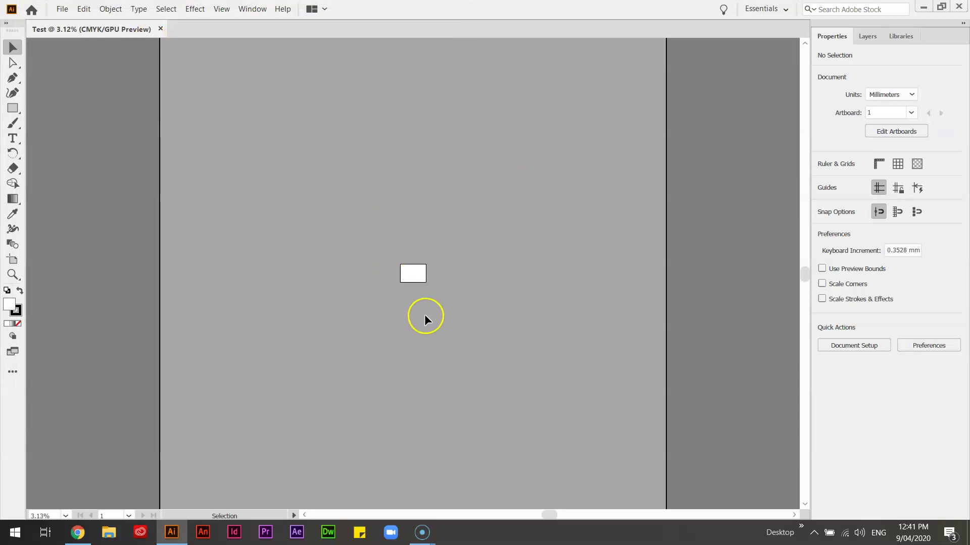
# Step: Try drawing two rectangles on the empty canvas outside the artboard with the Rectangle tool
pyautogui.hotkey('ctrl', '=')
pyautogui.hotkey('ctrl', '=')
pyautogui.hotkey('ctrl', '=')
pyautogui.hotkey('ctrl', '=')
pyautogui.hotkey('ctrl', '=')
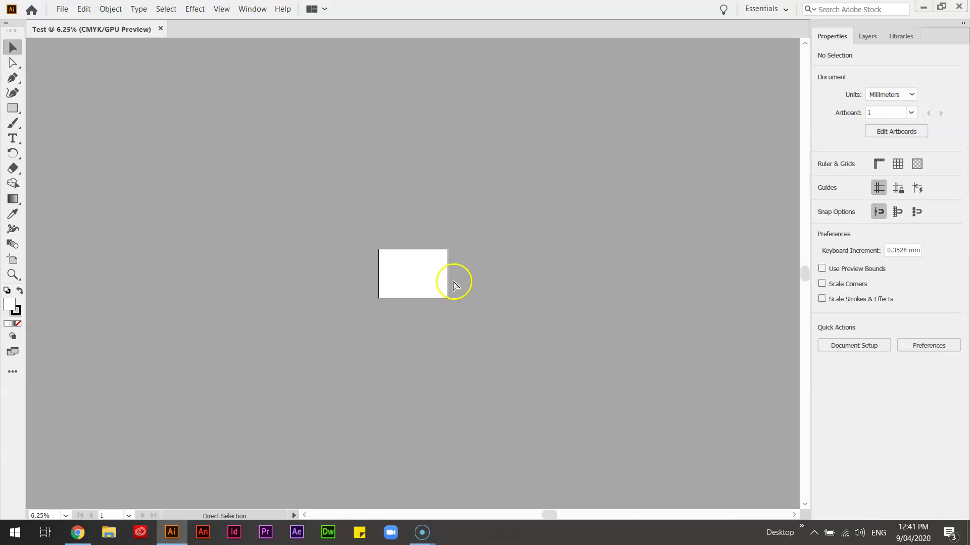
pyautogui.hotkey('ctrl', '=')
pyautogui.click(12, 108)
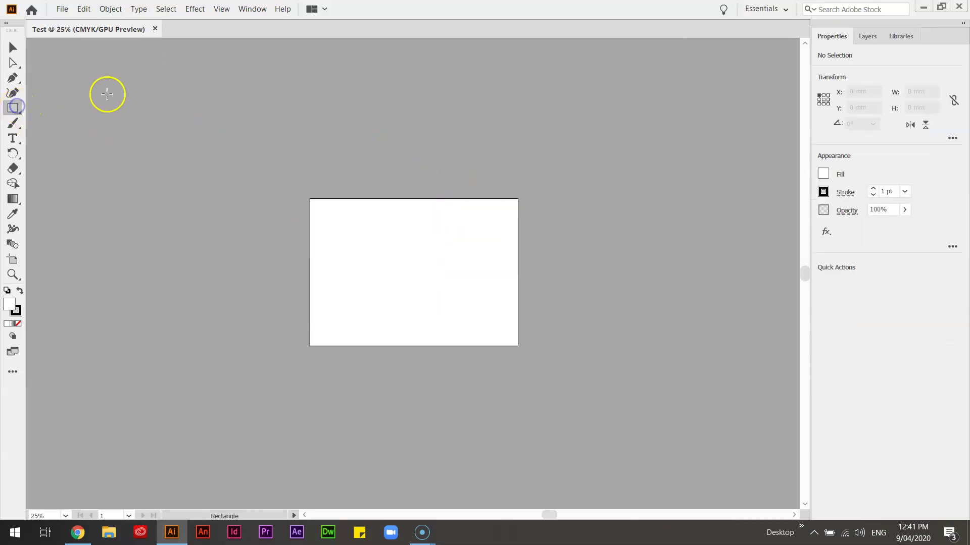
pyautogui.moveTo(103, 144); pyautogui.dragTo(236, 149)
pyautogui.moveTo(129, 206); pyautogui.dragTo(241, 374)
# Step: Undo both rectangles drawn outside the artboard and return to the Selection tool
pyautogui.hotkey('ctrl', 'z')
pyautogui.hotkey('ctrl', 'z')
pyautogui.press('v')
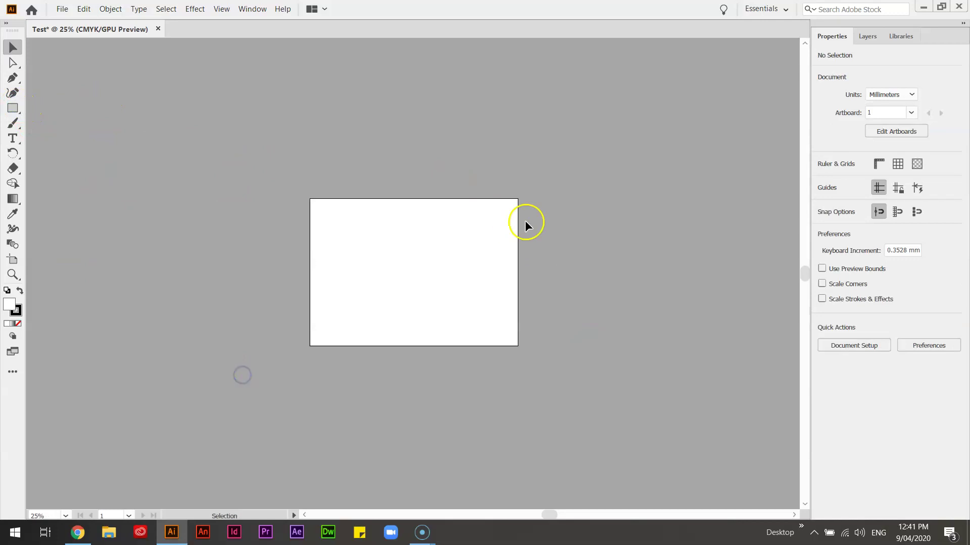